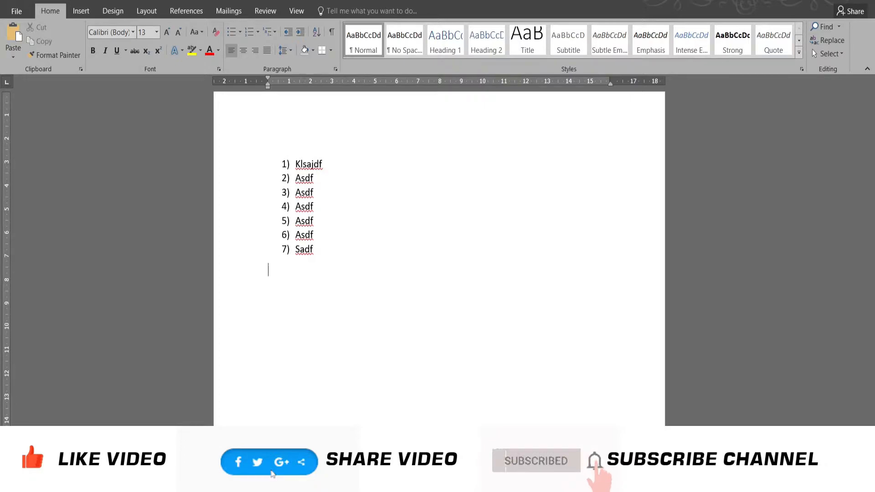
Add a bold Q1 numbered item with the text "Akjalsdhfdf" below the seven-item list and end that numbering.
left_click(258, 32)
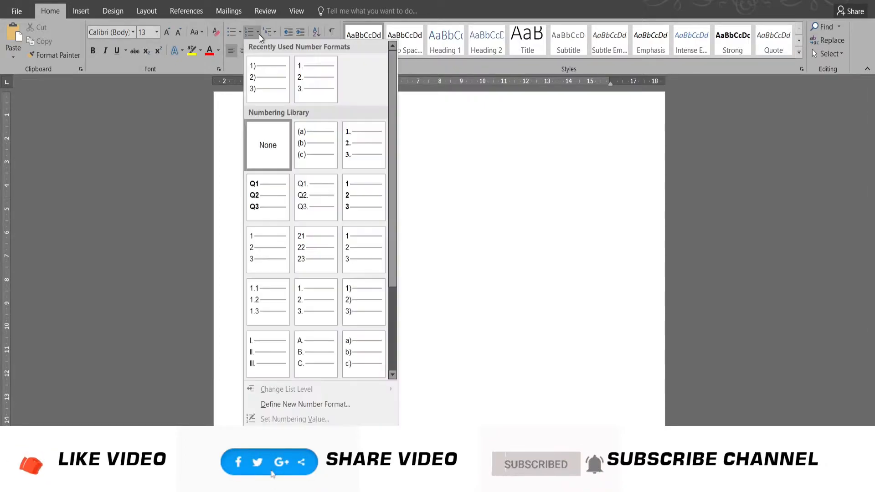
left_click(273, 196)
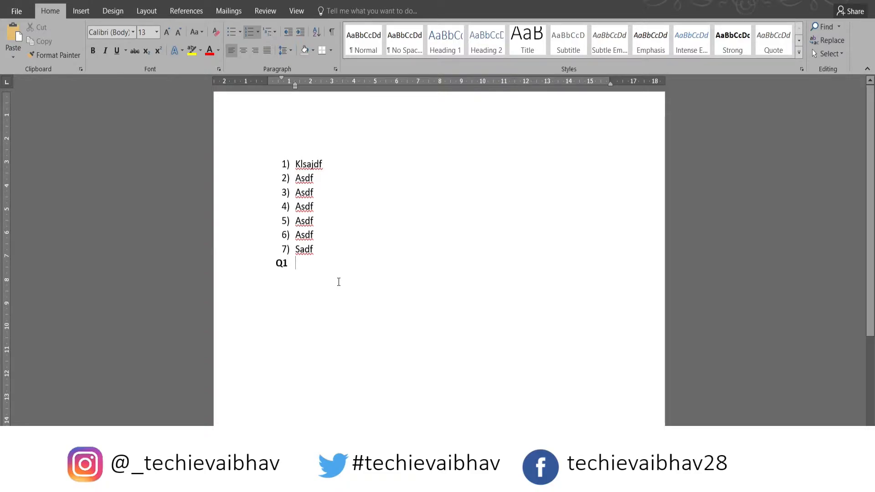
left_click(258, 35)
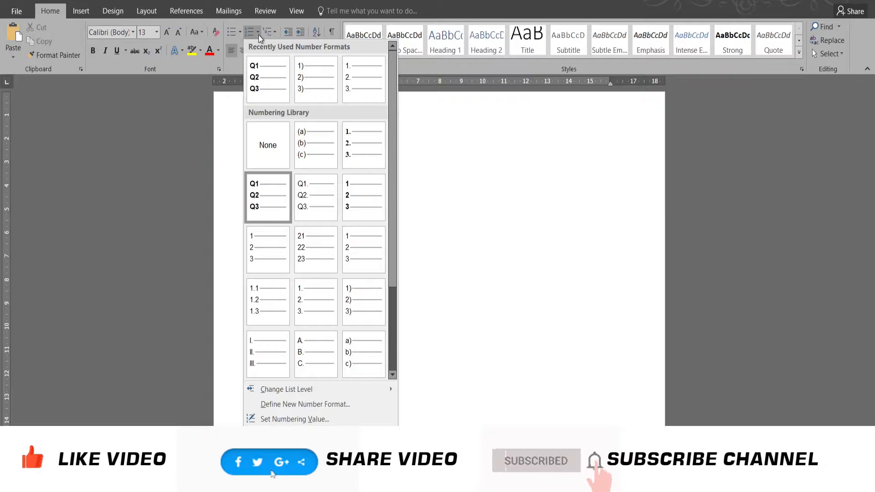
left_click(258, 35)
type("Akjalsdhfdf")
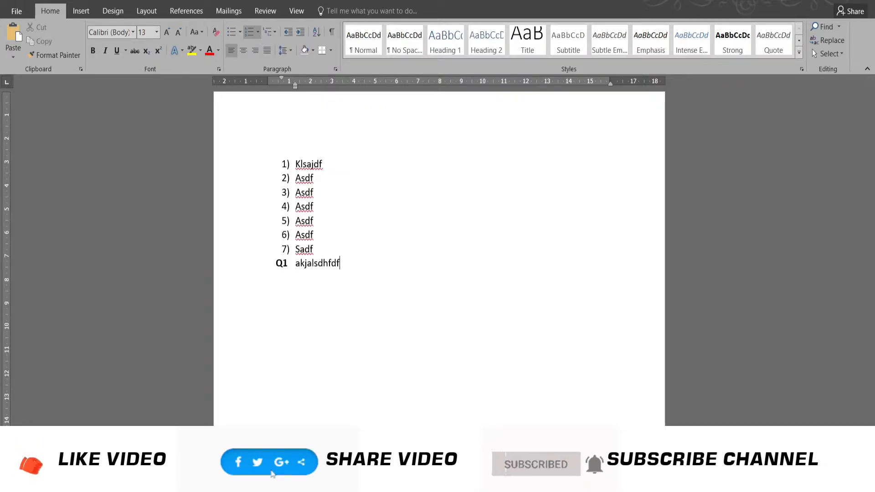
key("Return")
key("Return")
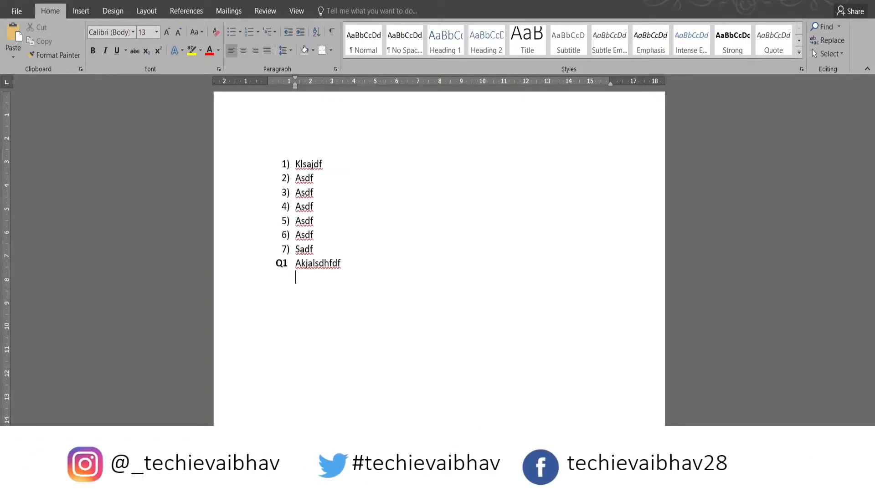
Apply the 1) a) i) multilevel list format to the empty line below the Q1 item.
left_click(258, 32)
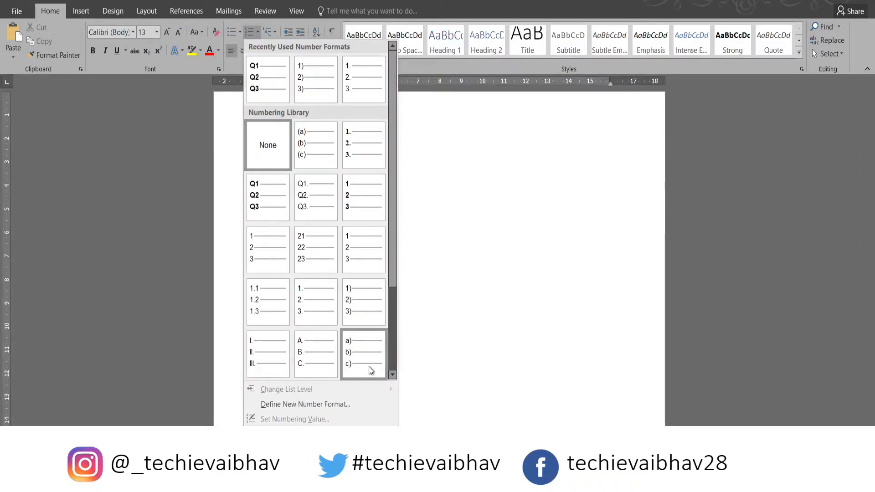
left_click(301, 68)
left_click(270, 32)
mouse_move(283, 79)
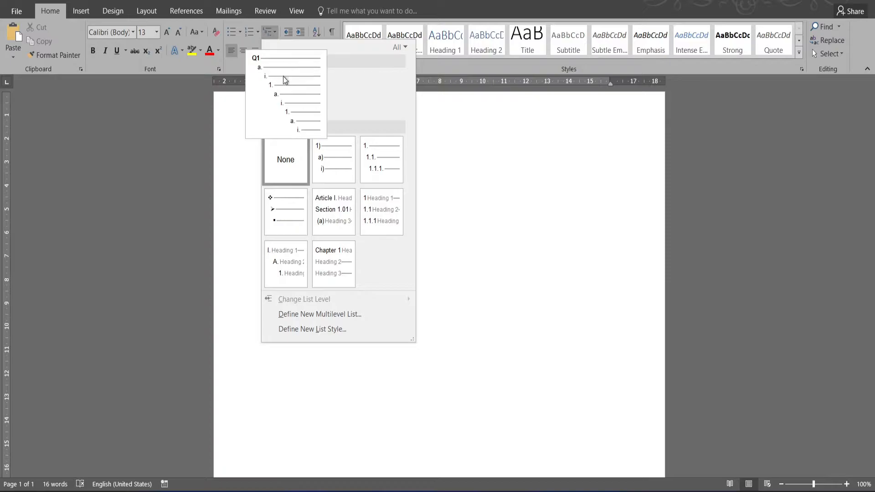
left_click(329, 166)
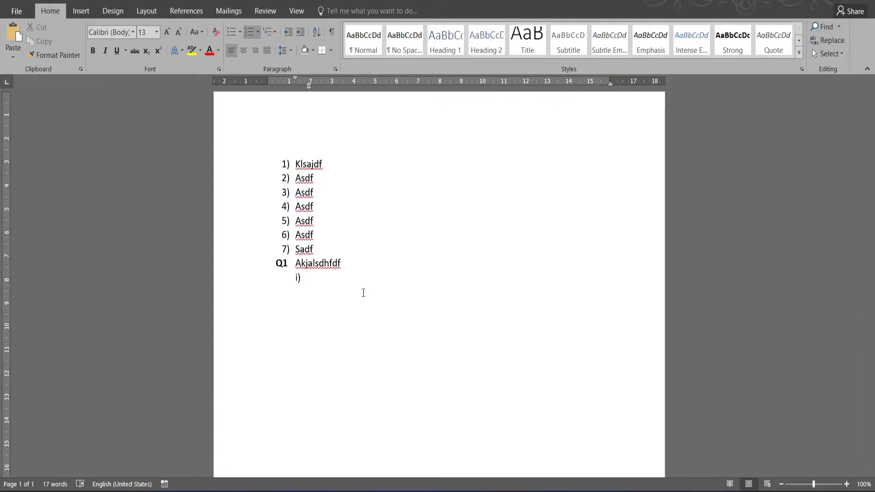
Delete the entire contents of the document.
key("ctrl+a")
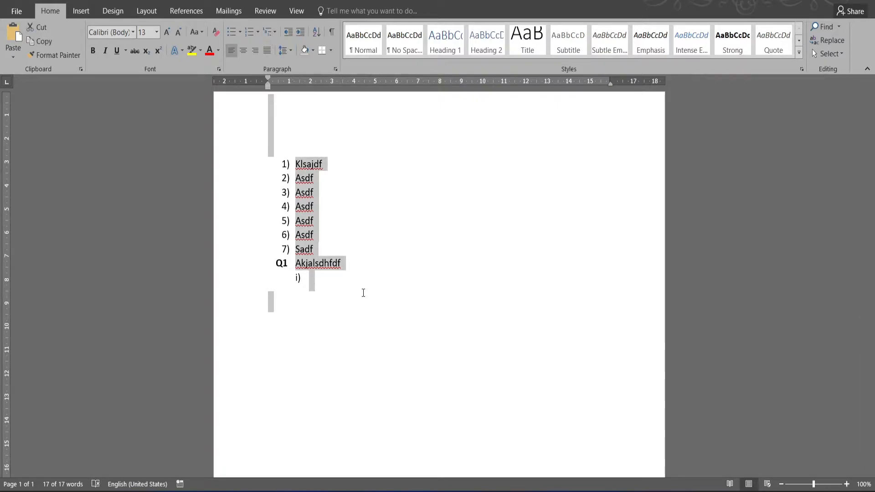
key("Delete")
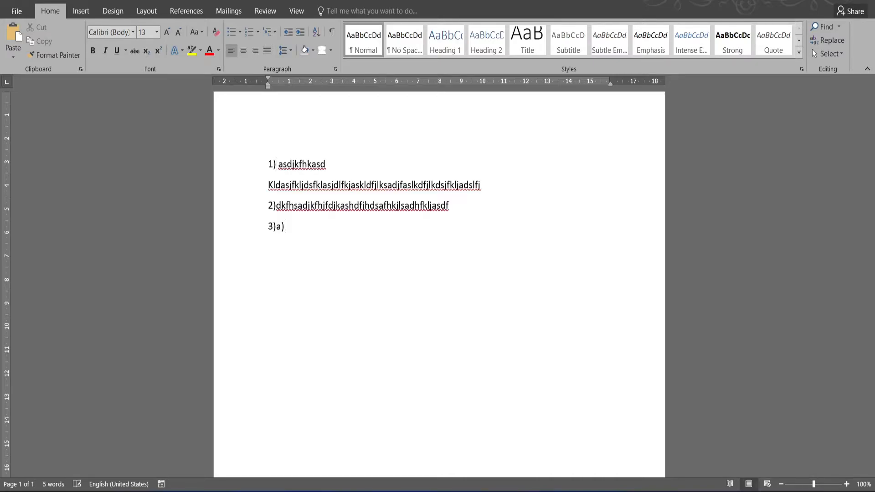
Complete item 3)a) with "lkasdjfklasjdfl;kjasdf" and add the labels b), c), d) and e) on separate lines below it.
type("lkasdjfklasjdfl;kjasdf")
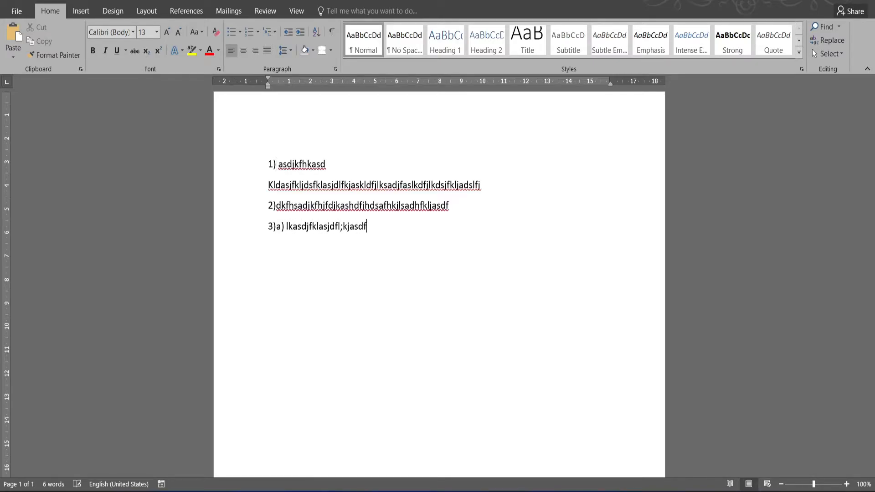
key("Return")
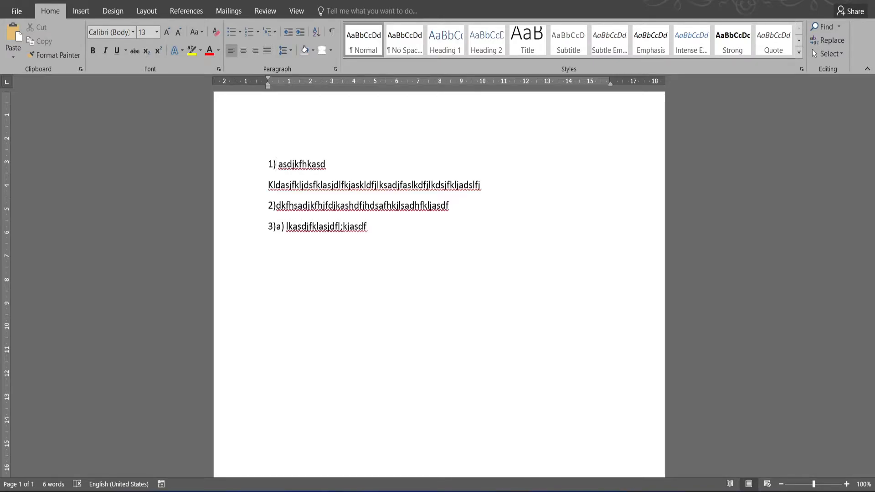
type("b)")
key("Return")
type("c)")
key("Return")
type("d)")
key("Return")
type("e)")
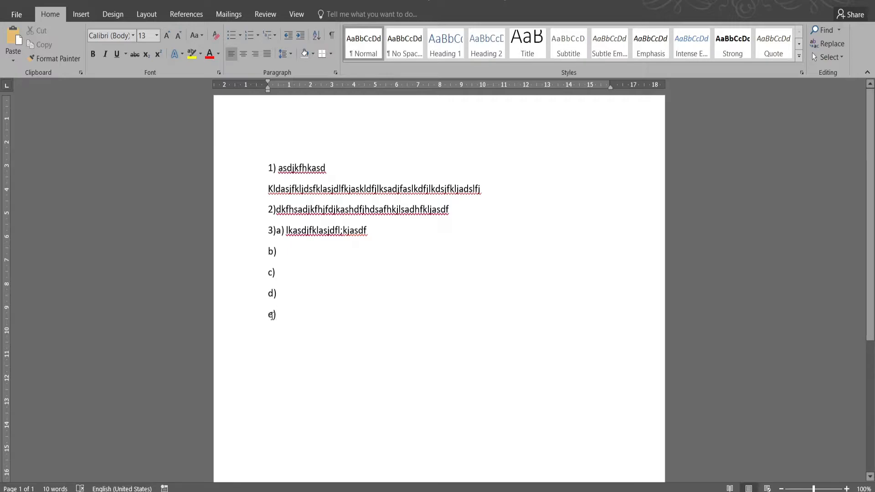
Decrease the indent level of the e) label to turn it into main item 4).
right_click(273, 316)
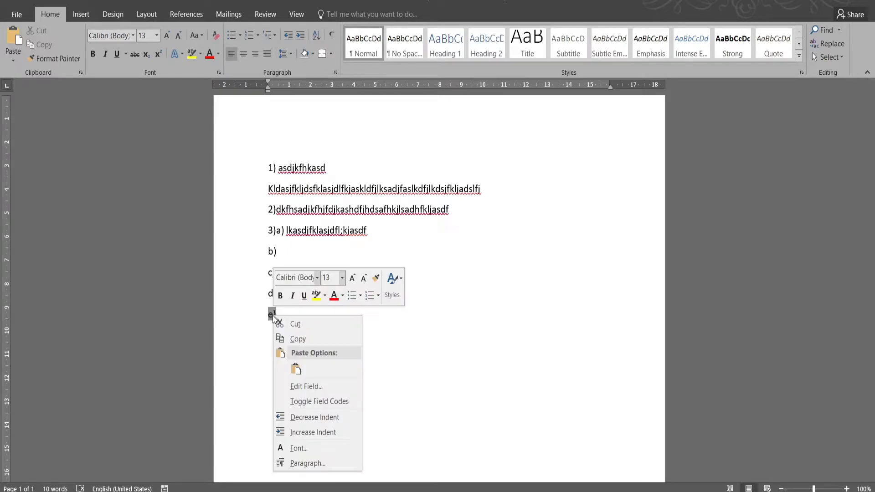
left_click(309, 418)
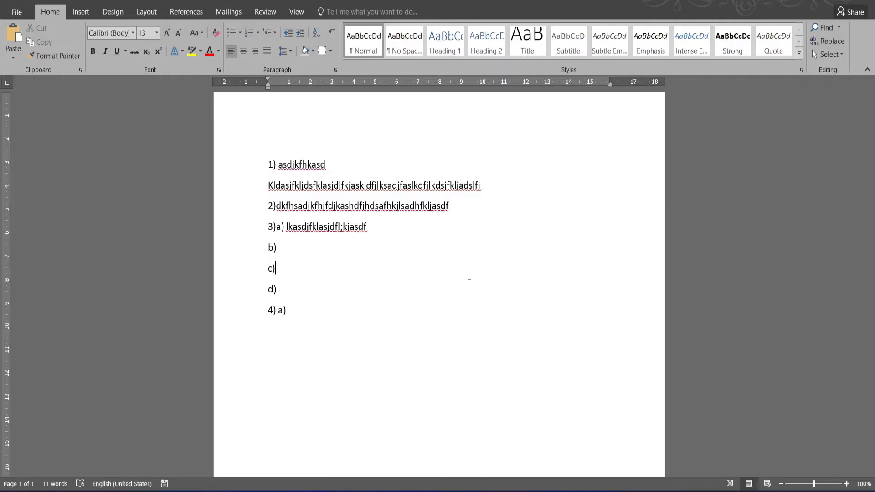
left_click(349, 304)
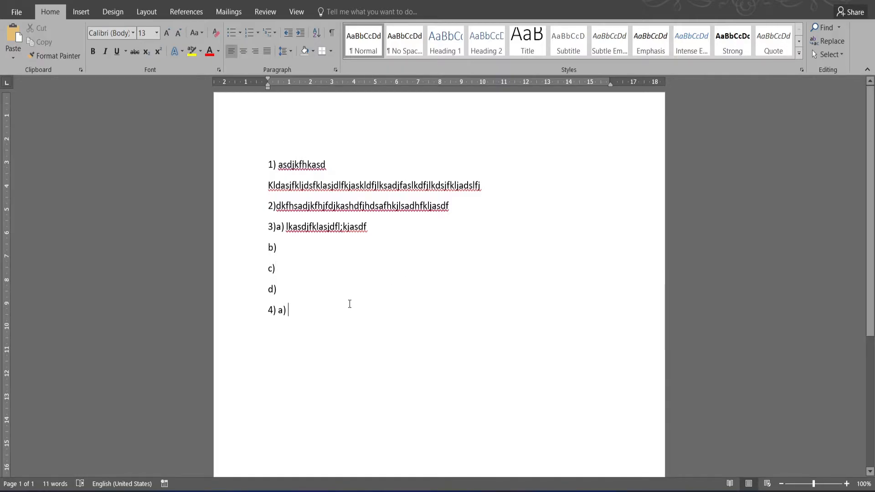
Replace the whole document content with sample paragraphs generated by =rand().
key("ctrl+a")
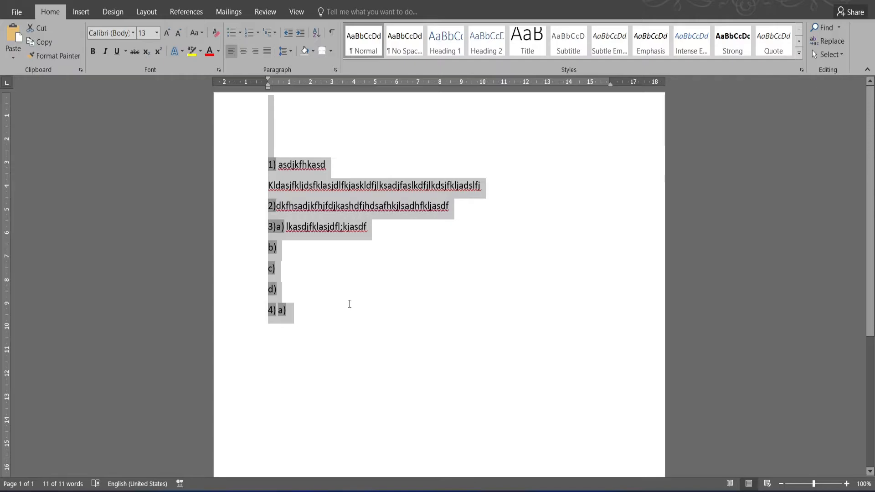
type("=rand()")
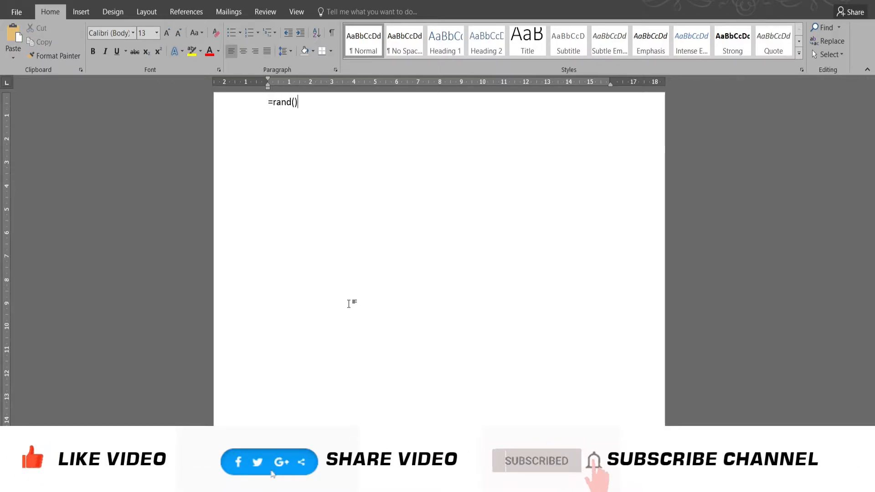
key("Return")
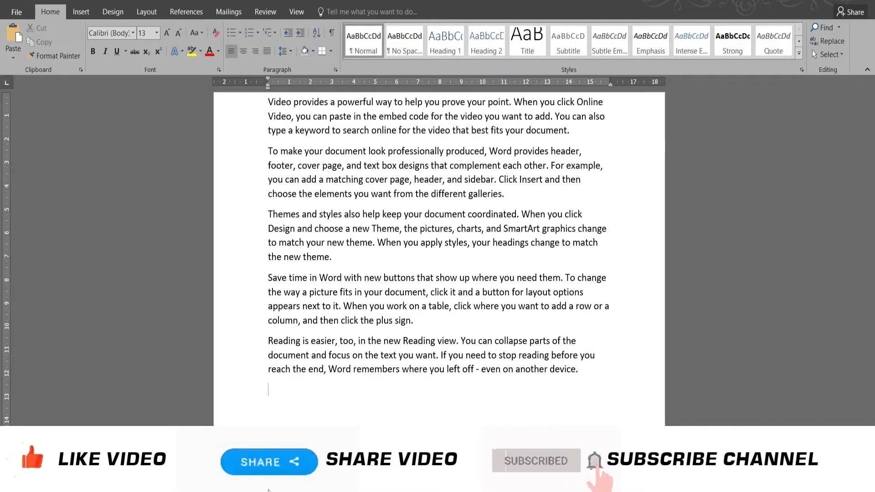
Append ten more sample paragraphs at the end of the document using =rand(10).
type("=rand(10)")
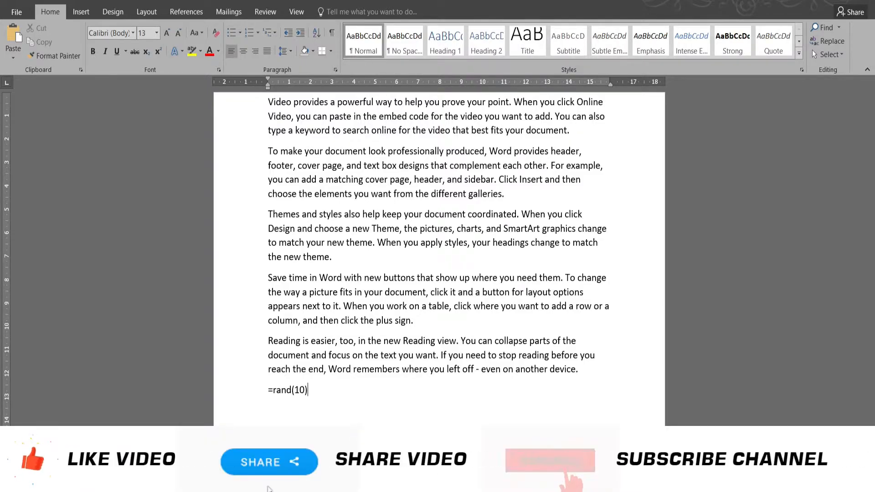
key("Return")
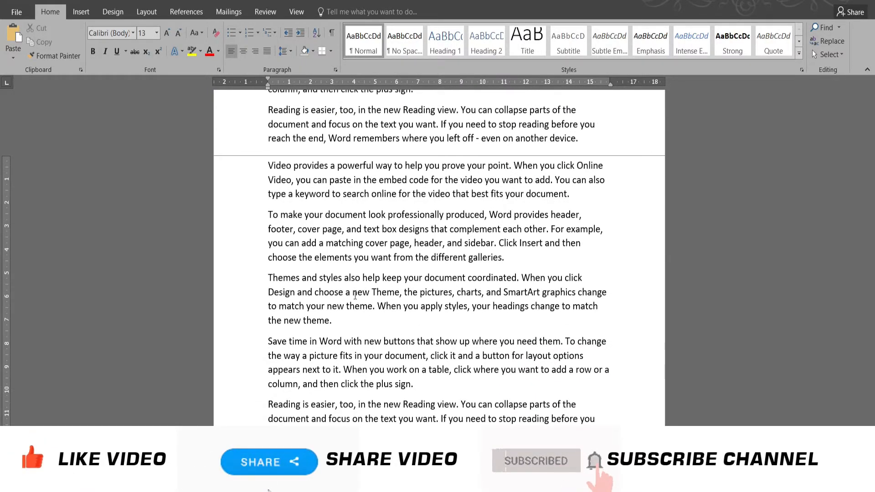
scroll(463, 242, "down", 5)
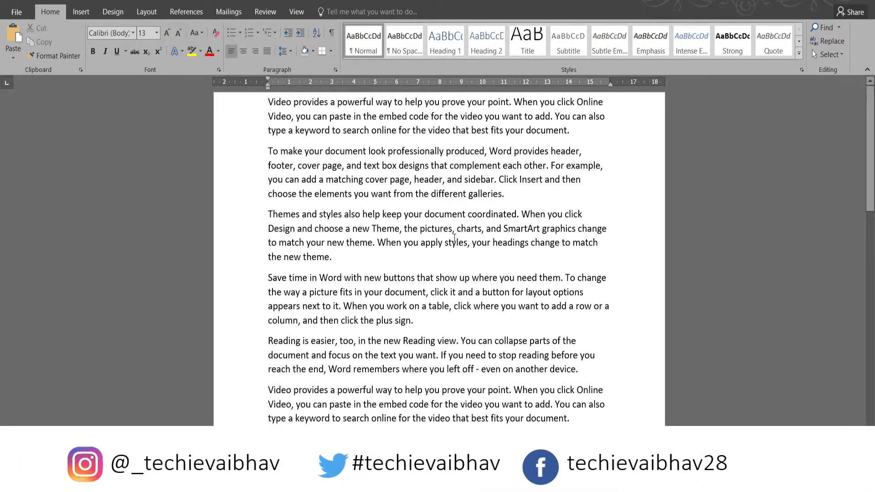
scroll(454, 237, "down", 2)
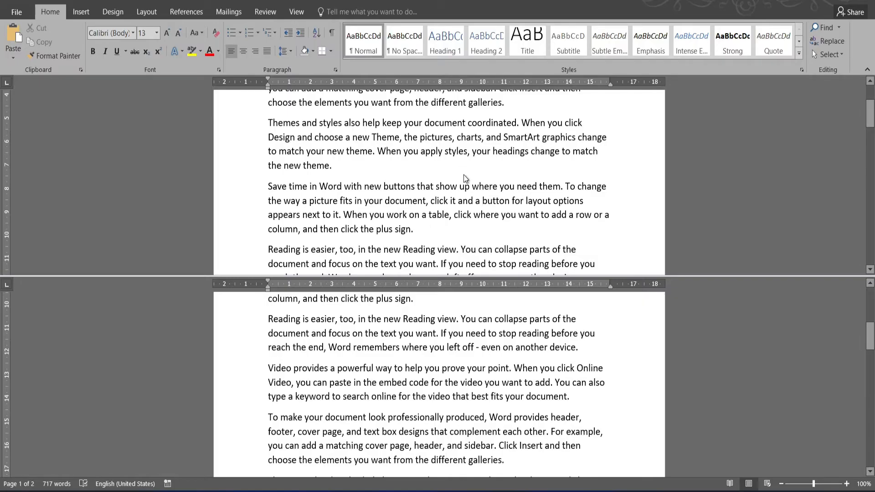
Select the phrase "To make your document" in the first pane of the split view.
scroll(463, 174, "down", 5)
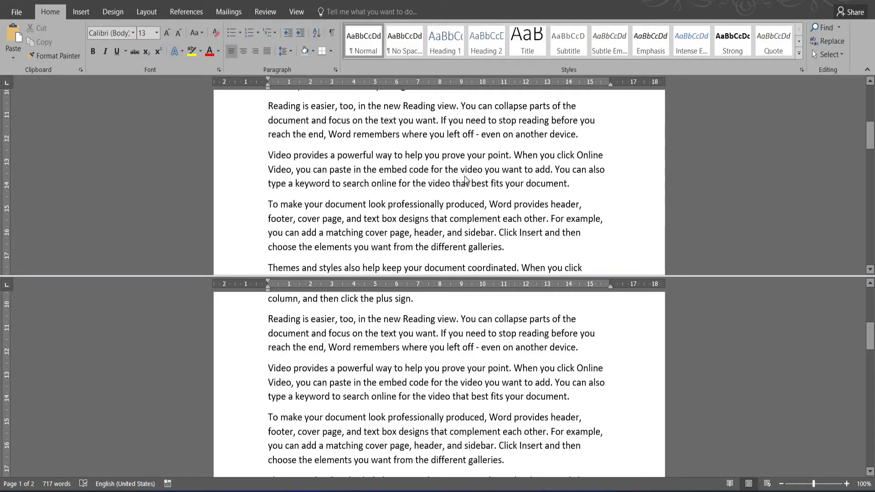
scroll(464, 176, "up", 1)
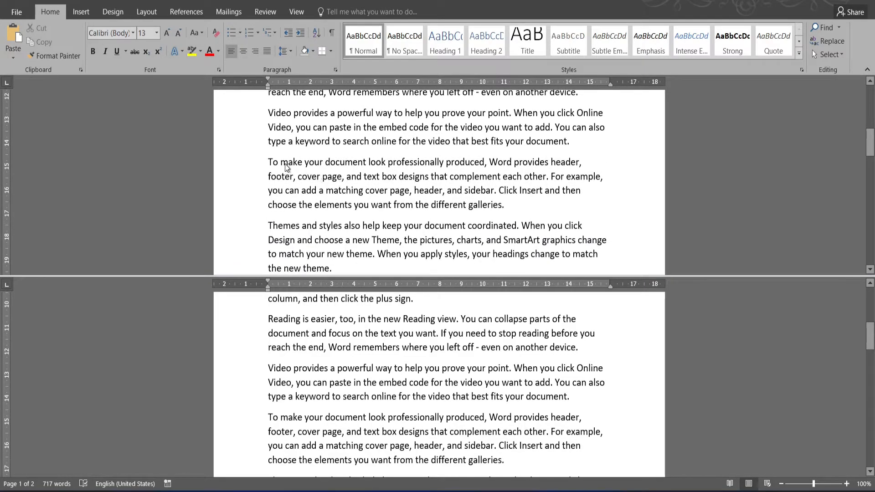
left_click_drag(269, 162, 367, 163)
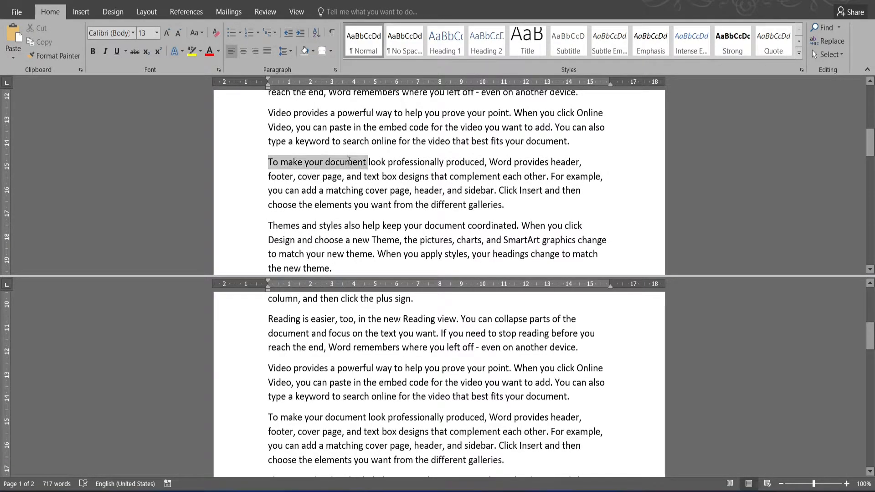
Add a new line reading "To make ........" after the document's last paragraph, using the second pane.
scroll(370, 341, "down", 1)
scroll(370, 341, "down", 10)
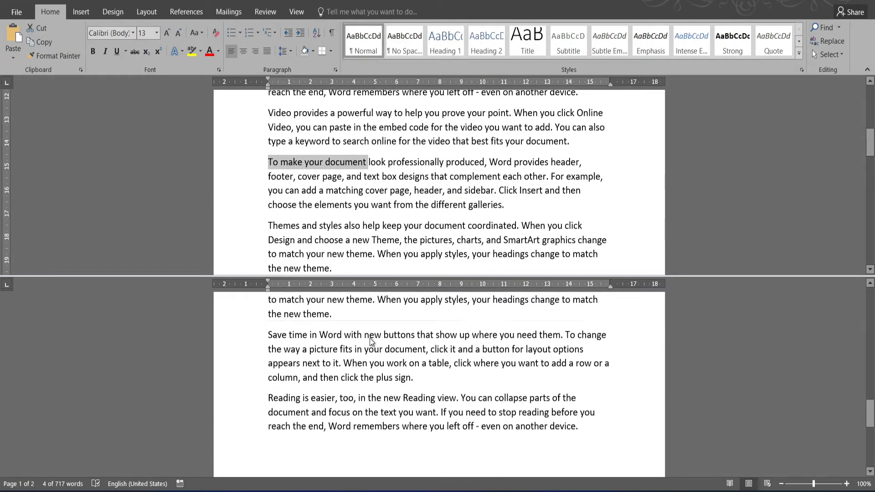
scroll(398, 386, "up", 3)
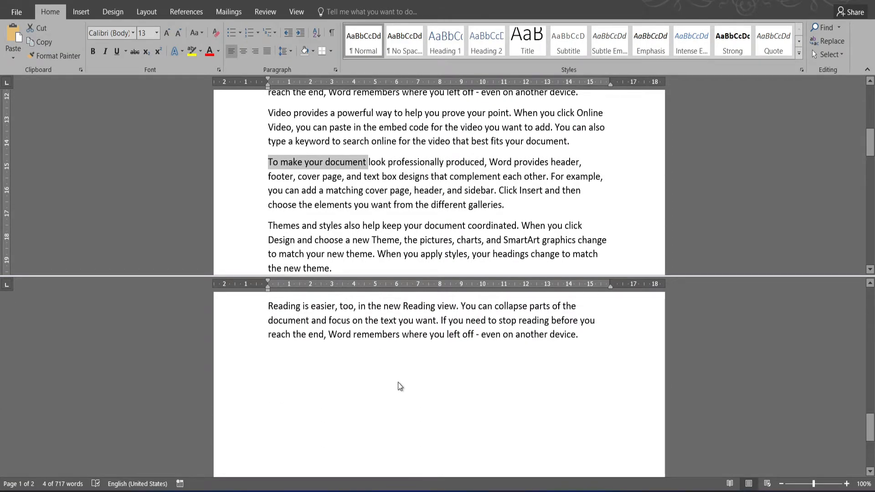
left_click(587, 339)
key("Return")
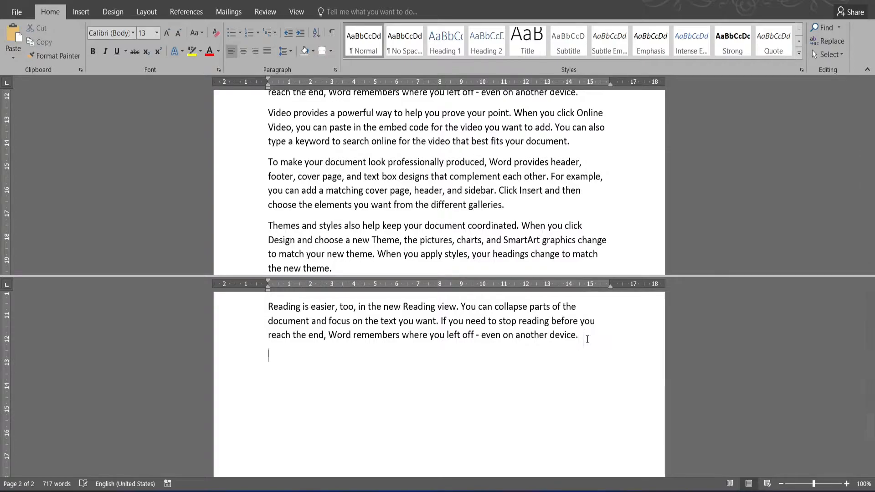
type("To make ........")
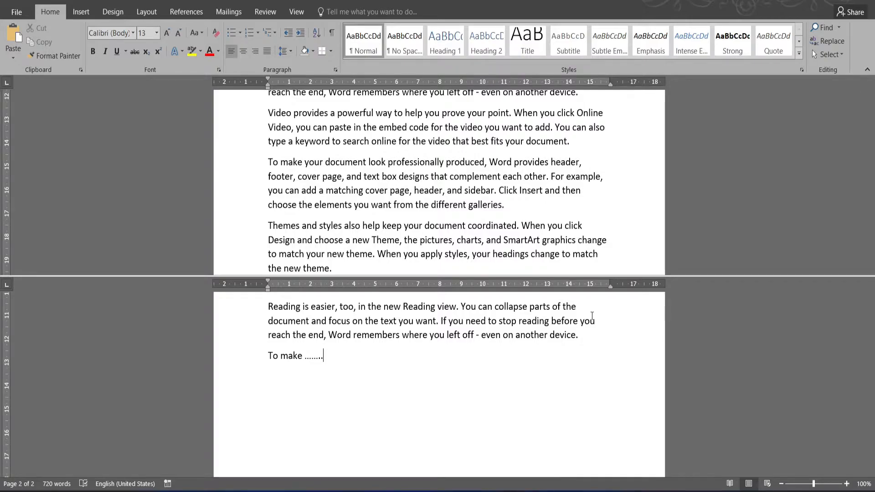
Scroll the two panes independently, and remove the split to return the document to a single view.
scroll(592, 218, "down", 3)
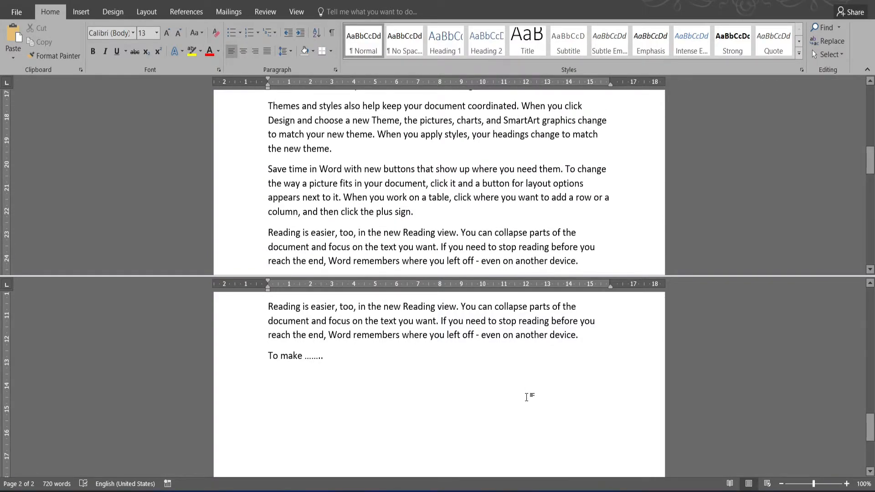
scroll(528, 397, "up", 2)
scroll(527, 397, "down", 1)
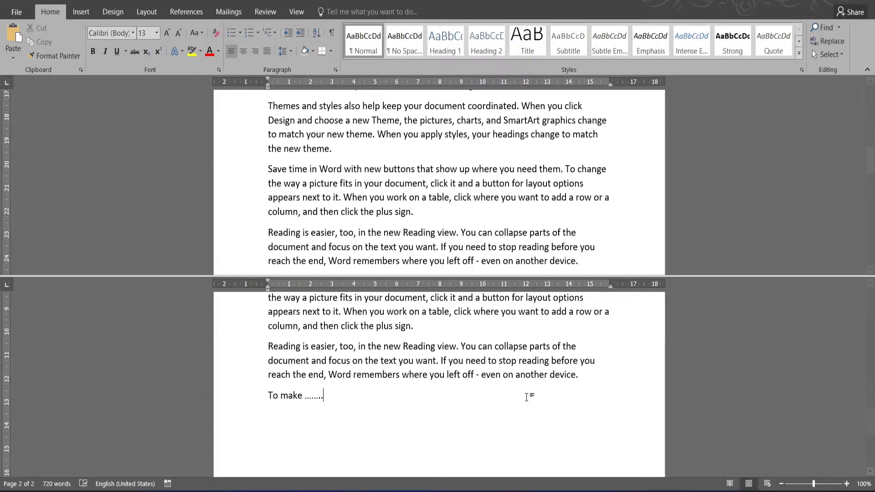
key("ctrl+alt+s")
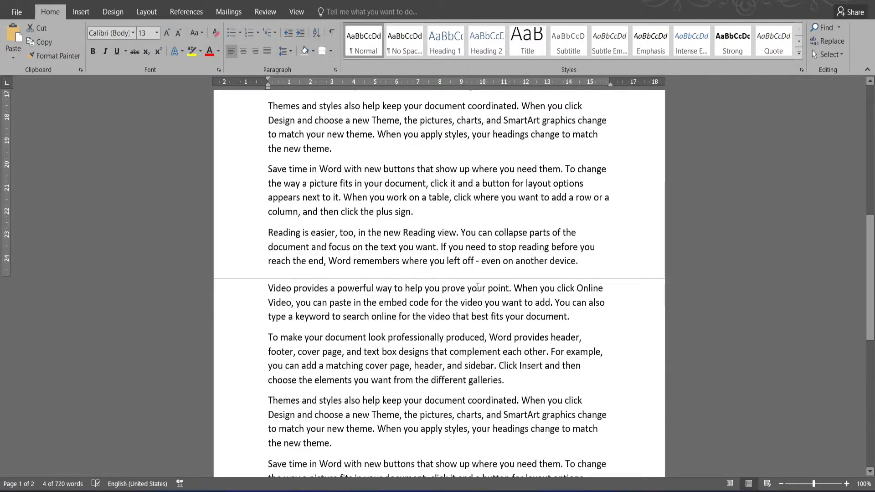
scroll(477, 286, "down", 5)
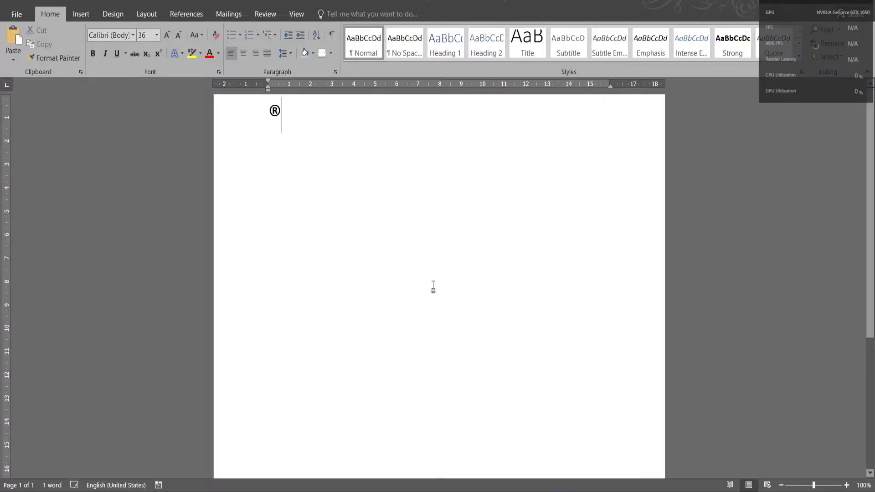
Select the ® symbol and enlarge its font size repeatedly, one point at a time.
key("shift+Left")
key("ctrl+bracketright")
key("ctrl+bracketright")
key("ctrl+bracketright")
key("ctrl+bracketright")
key("ctrl+bracketright")
key("ctrl+bracketright")
key("ctrl+bracketright")
key("ctrl+bracketright")
key("ctrl+bracketright")
key("ctrl+bracketright")
key("ctrl+bracketright")
key("ctrl+bracketright")
key("ctrl+bracketright")
key("ctrl+bracketright")
key("ctrl+bracketright")
key("ctrl+bracketright")
key("ctrl+bracketright")
key("ctrl+bracketright")
key("ctrl+bracketright")
key("ctrl+bracketright")
key("ctrl+bracketright")
key("ctrl+bracketright")
key("ctrl+bracketright")
key("ctrl+bracketright")
key("ctrl+bracketright")
key("ctrl+bracketright")
key("ctrl+bracketright")
key("ctrl+bracketright")
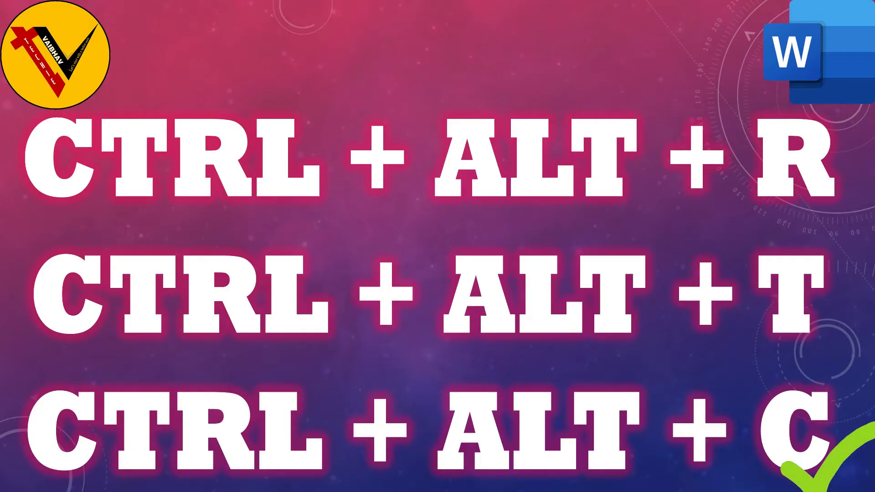
Insert a copyright symbol (©) after the ™ symbol.
key("ctrl+alt+c")
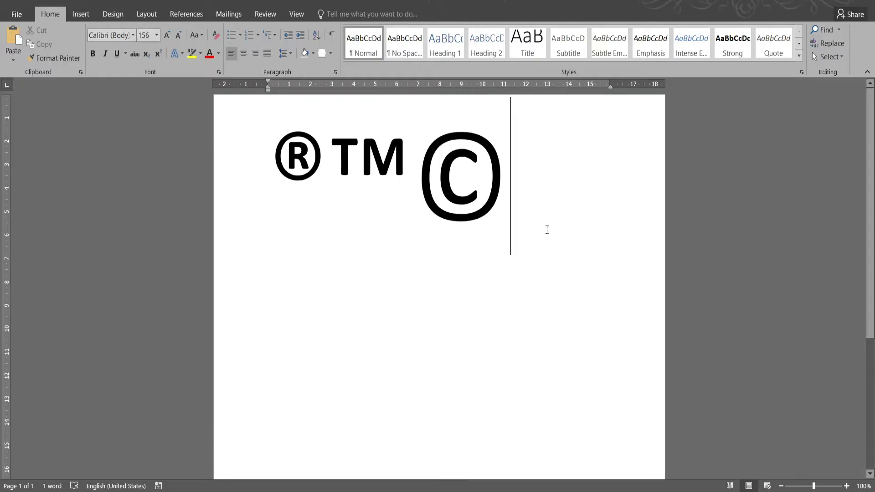
Bring up the dialog for opening a document and select the file Testing.docx.
key("ctrl+alt+F2")
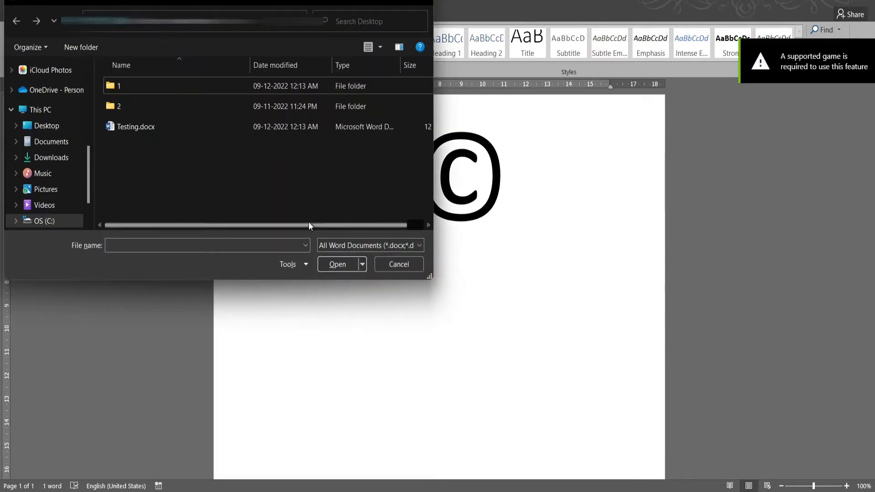
left_click(122, 127)
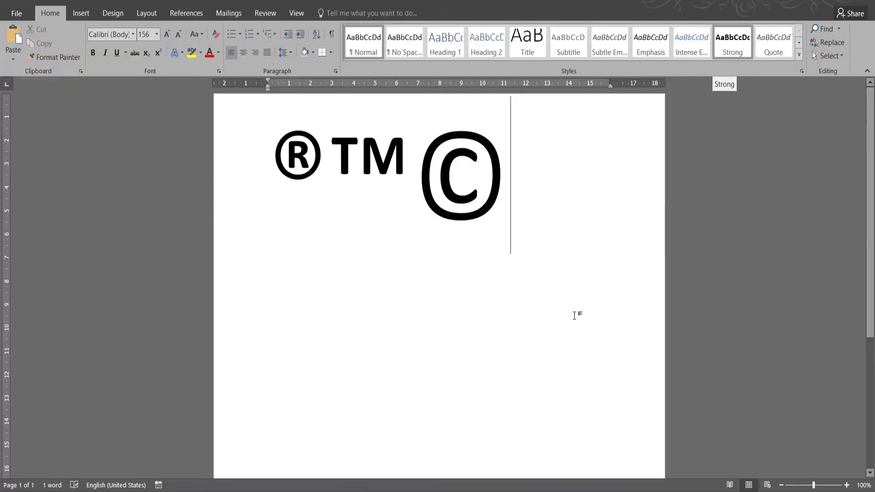
left_click(392, 273)
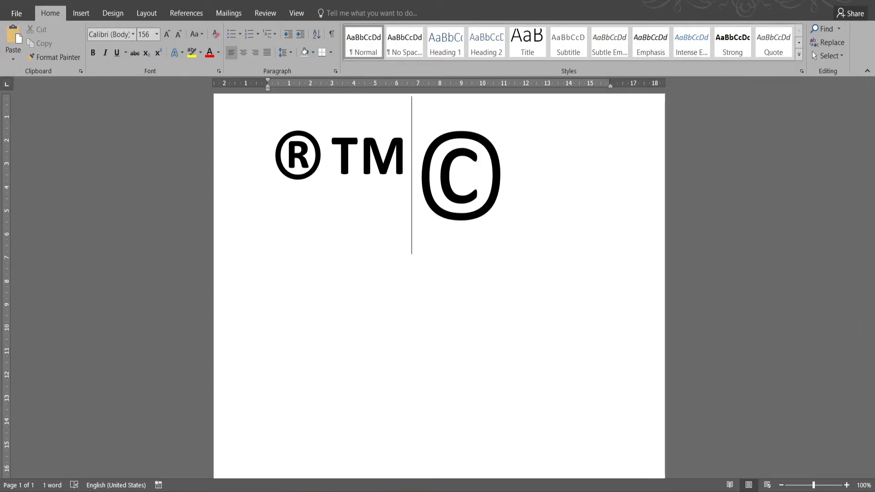
left_click(80, 14)
left_click(109, 13)
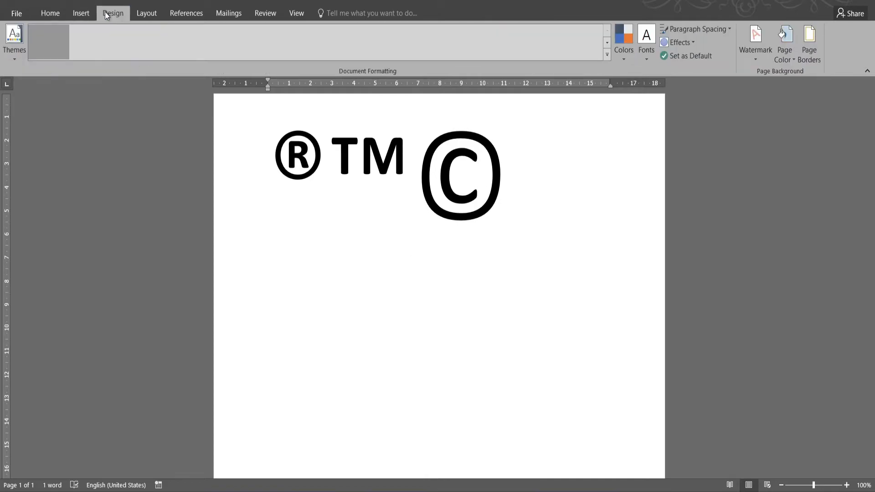
left_click(49, 13)
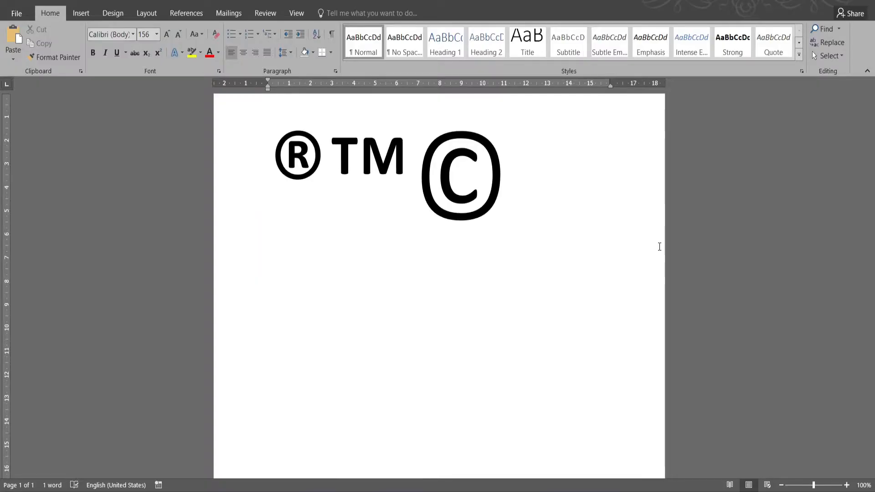
Collapse and expand the ribbon several times, leaving it expanded.
key("ctrl+F1")
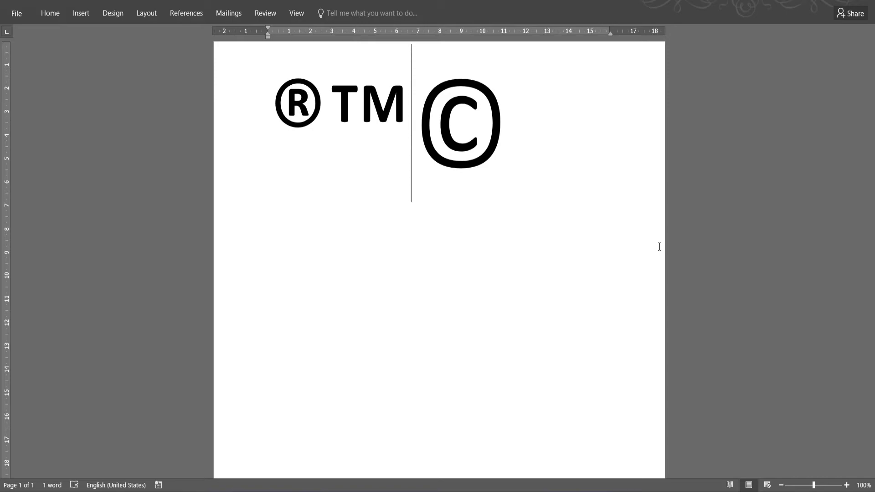
key("ctrl+F1")
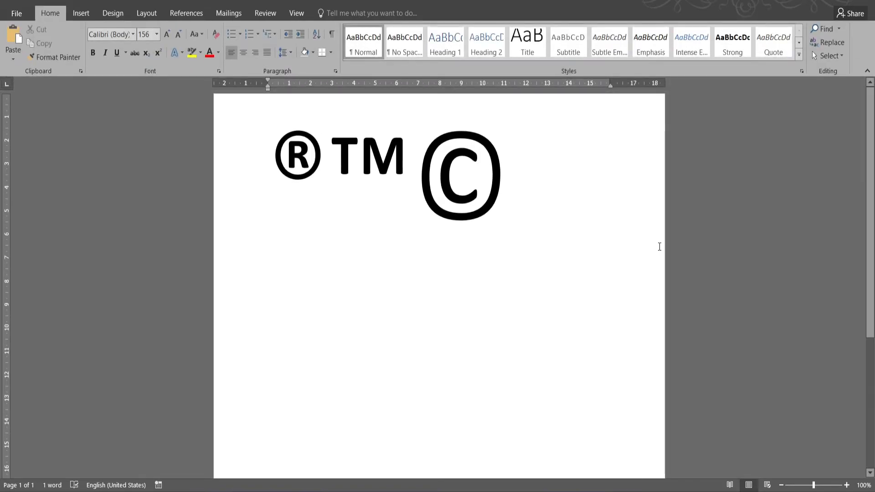
key("ctrl+F1")
key("ctrl+F1")
key("ctrl+F1")
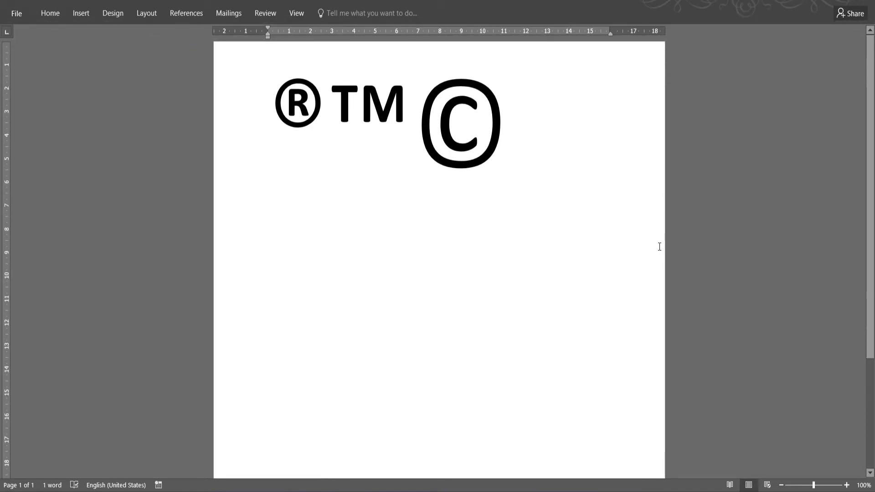
key("ctrl+F1")
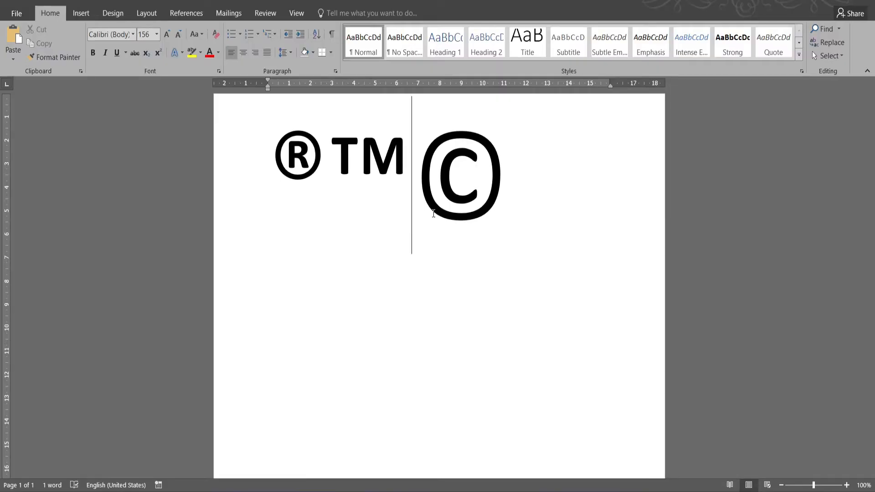
Replace the whole content of the document with the manually entered date 09-12-2022.
key("ctrl+a")
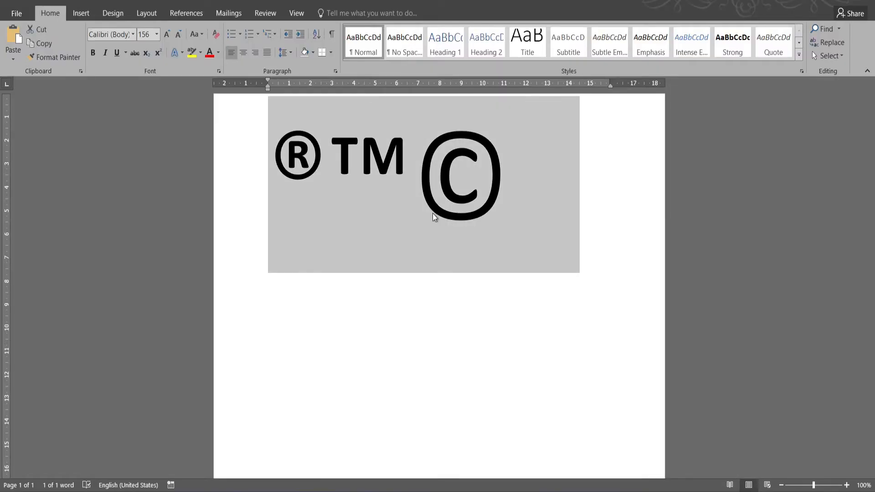
type("09")
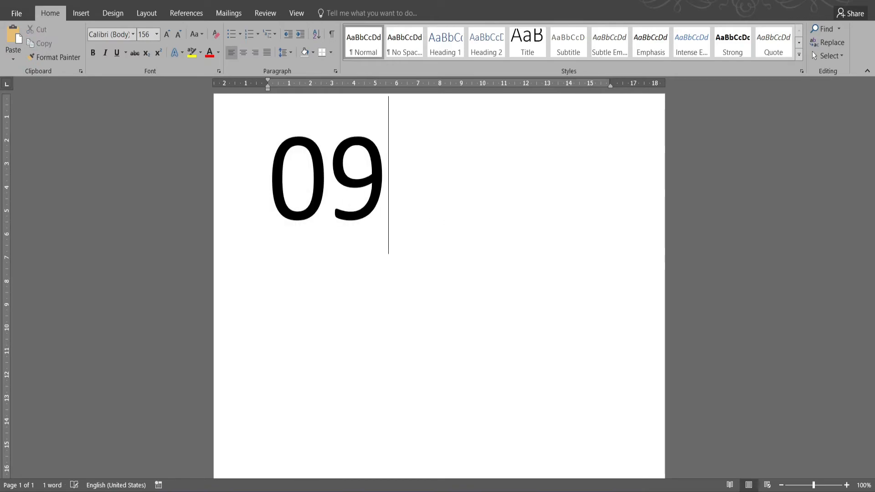
type("-12-")
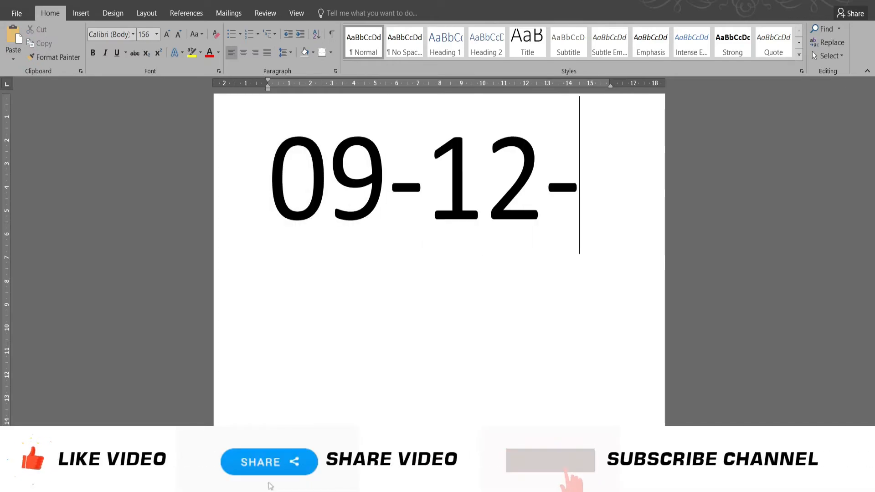
type("2022")
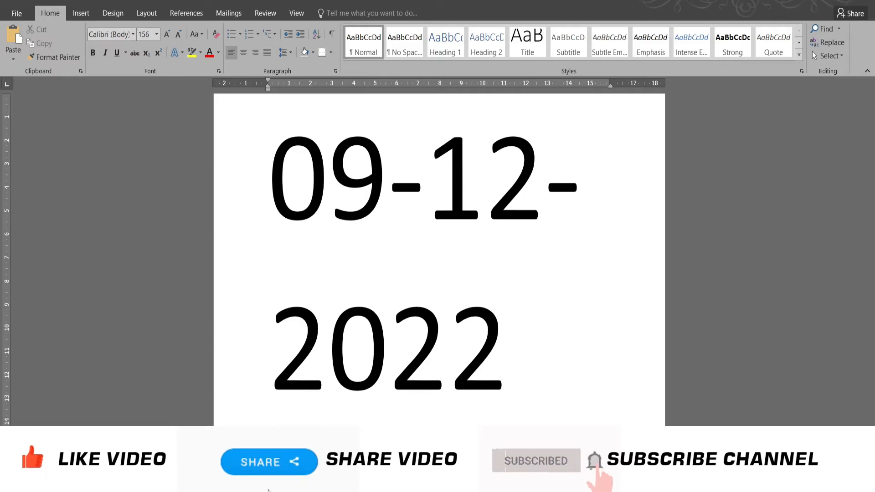
Delete the manually entered date and insert the current date 9/12/2022 as an automatic date field.
key("ctrl+a")
key("BackSpace")
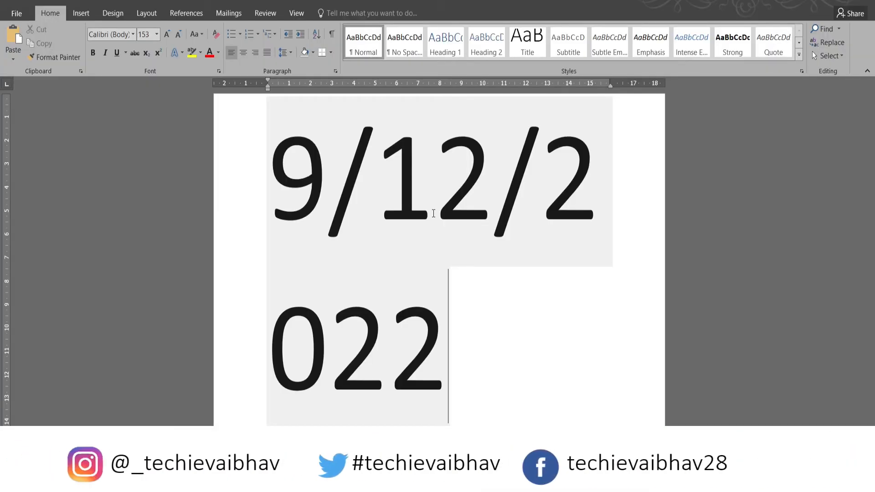
Select the whole date and reduce its font size one point at a time to 92.
key("ctrl+a")
key("ctrl+bracketleft")
key("ctrl+bracketleft")
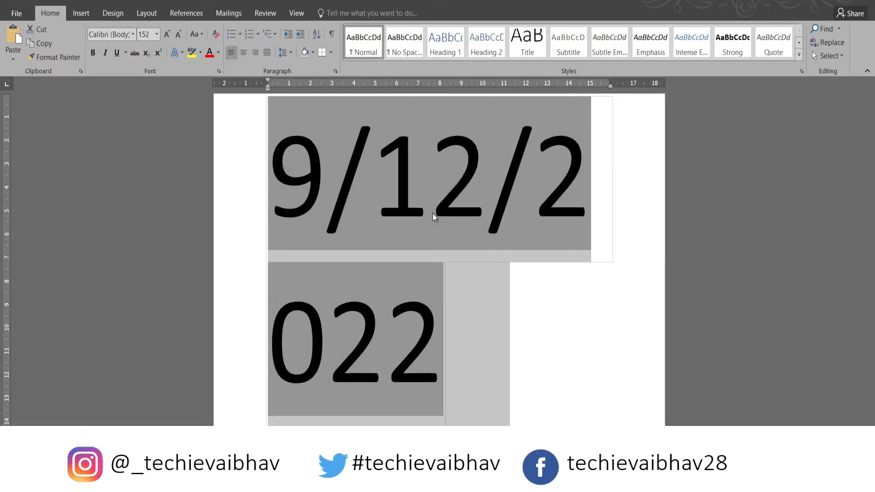
key("ctrl+bracketleft")
key("ctrl+bracketleft")
key("ctrl+bracketleft")
key("ctrl+bracketleft")
key("ctrl+bracketleft")
key("ctrl+bracketleft")
key("ctrl+bracketleft")
key("ctrl+bracketleft")
key("ctrl+bracketleft")
key("ctrl+bracketleft")
key("ctrl+bracketleft")
key("ctrl+bracketleft")
key("ctrl+bracketleft")
key("ctrl+bracketleft")
key("ctrl+bracketleft")
key("ctrl+bracketleft")
key("ctrl+bracketleft")
key("ctrl+bracketleft")
key("ctrl+bracketleft")
key("ctrl+bracketleft")
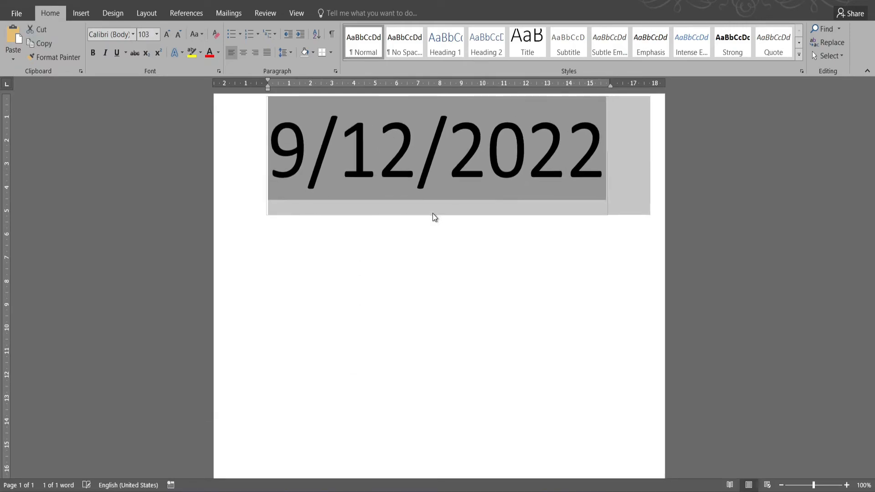
Deselect the date and start a new line below it.
left_click(432, 214)
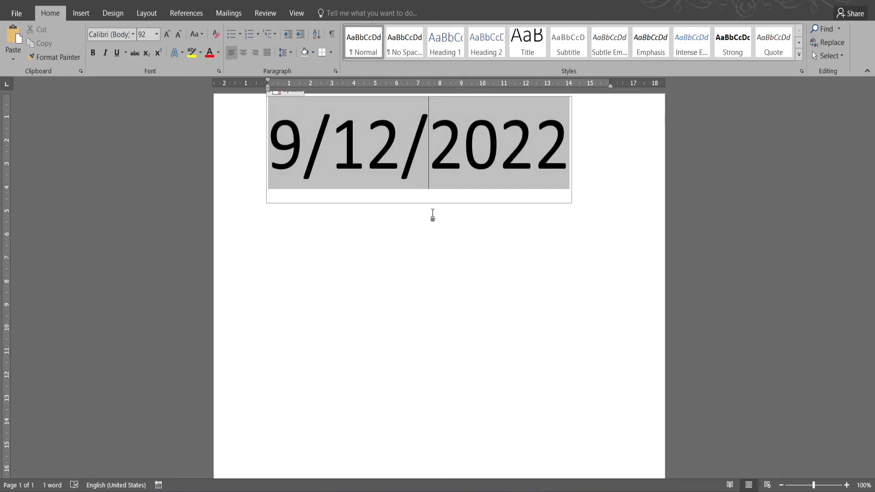
left_click(433, 214)
key("Return")
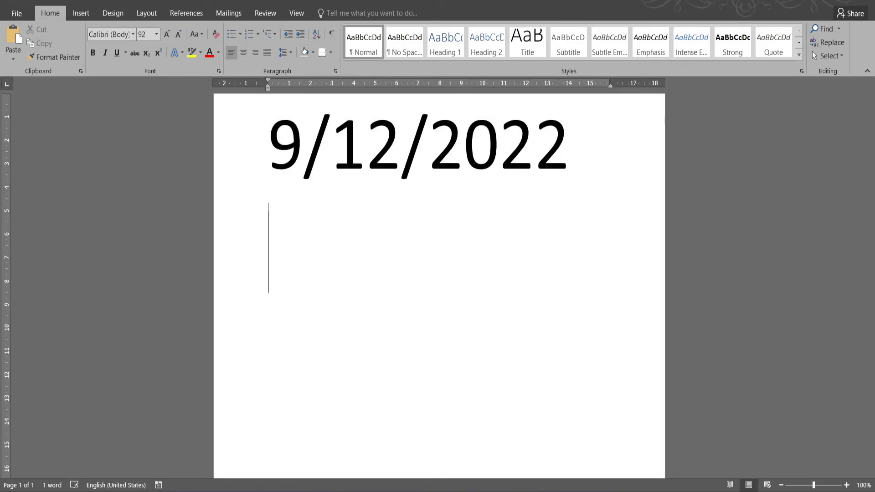